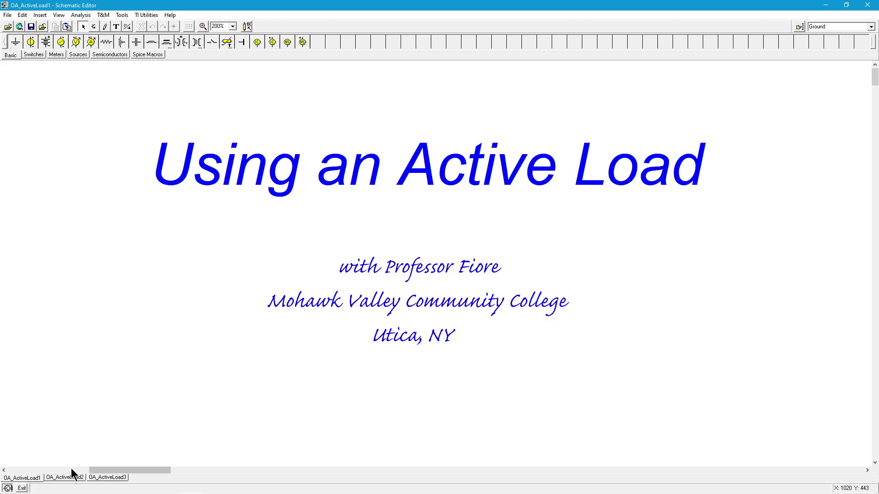
Step: Scroll the schematic to show the Part 1 collector resistive load amplifier with its 1 mV, 1 kHz Vgen
{"action": "left_click", "coordinate": [71, 470]}
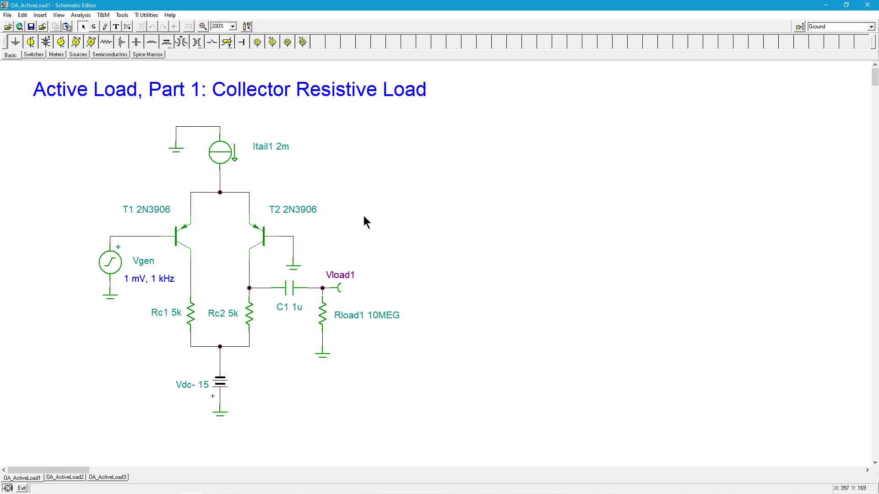
{"action": "left_click", "coordinate": [80, 15]}
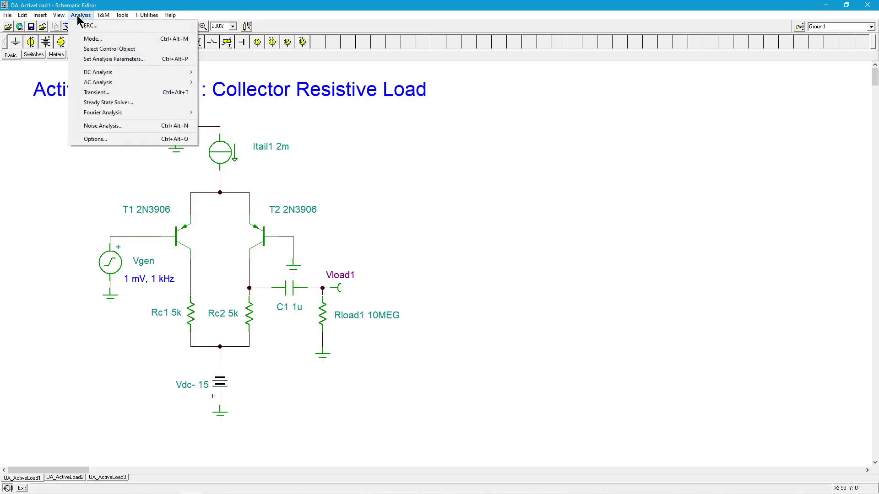
{"action": "left_click", "coordinate": [114, 93]}
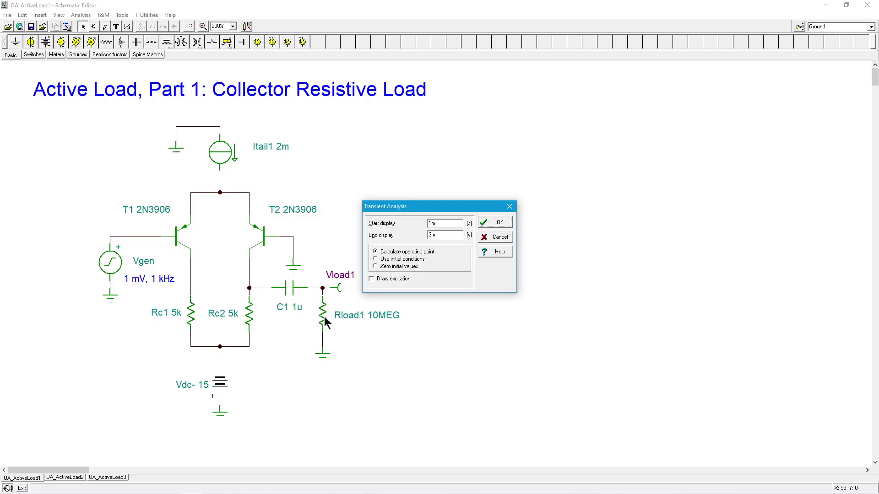
{"action": "left_click", "coordinate": [502, 223]}
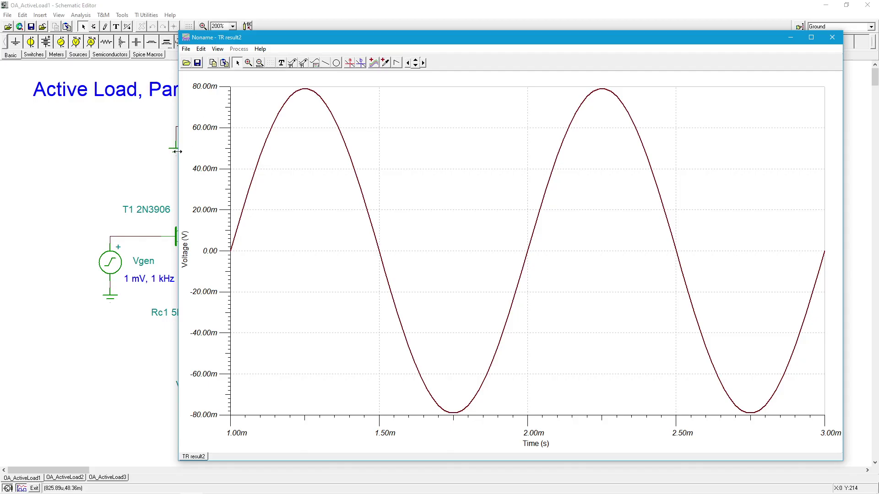
{"action": "left_click_drag", "start_coordinate": [179, 157], "coordinate": [293, 172]}
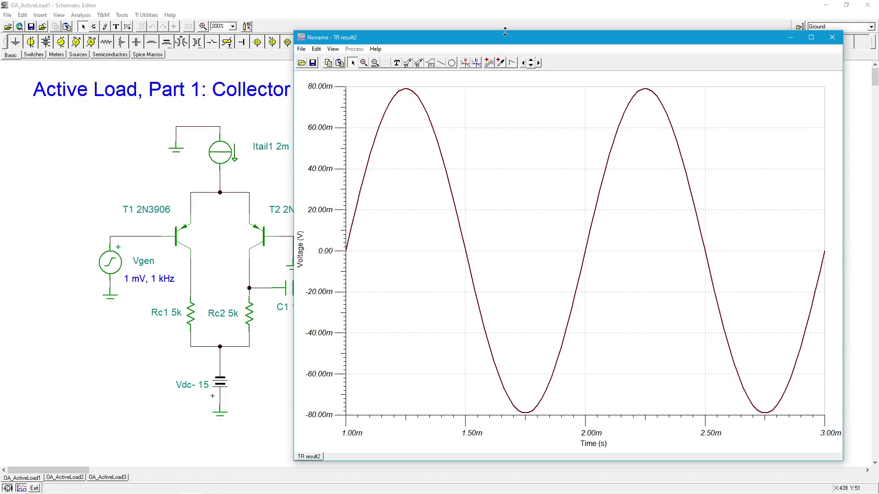
{"action": "left_click_drag", "start_coordinate": [501, 37], "coordinate": [524, 38]}
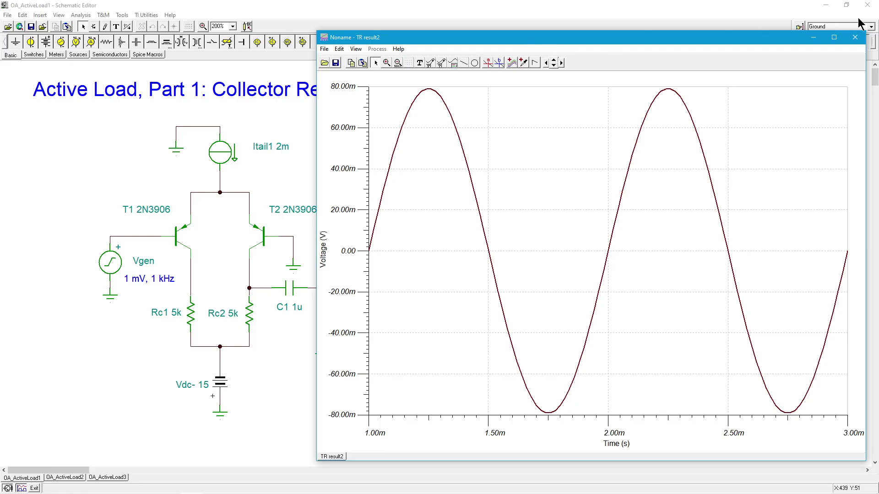
{"action": "left_click", "coordinate": [854, 37]}
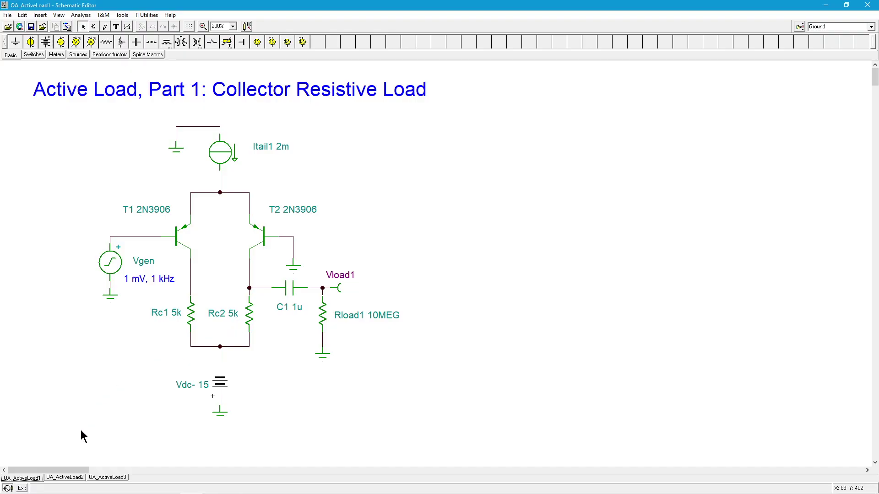
Step: Switch to the OA_ActiveLoad2 sheet, which holds the resistive-load and T5/T6 mirror-loaded pairs
{"action": "left_click", "coordinate": [77, 477]}
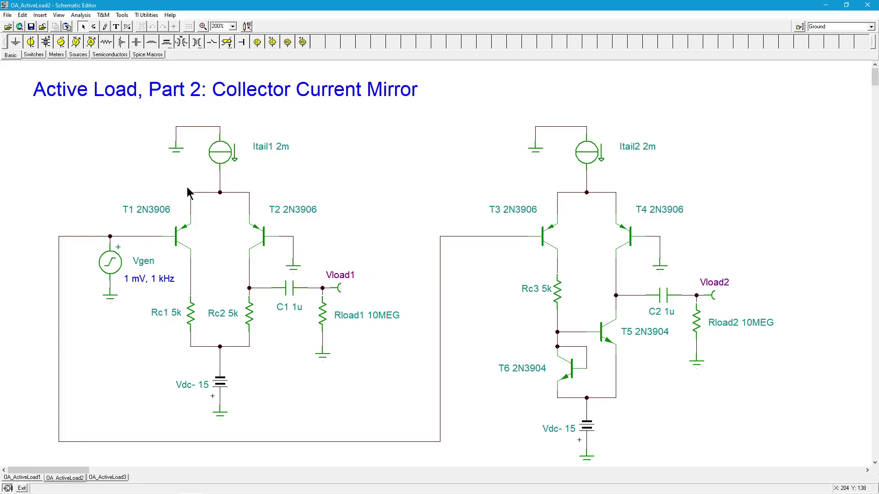
Step: Run a transient analysis and place a legend labelling the Vload1 and Vload2 curves
{"action": "left_click", "coordinate": [81, 15]}
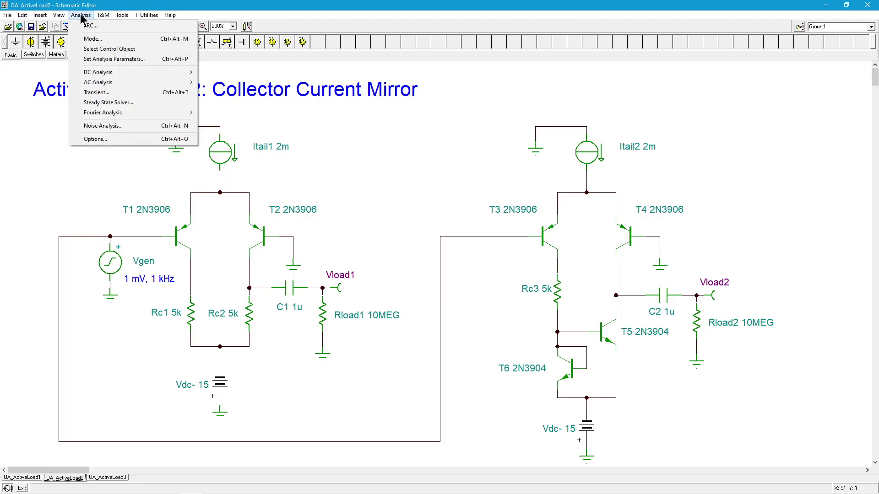
{"action": "left_click", "coordinate": [106, 93]}
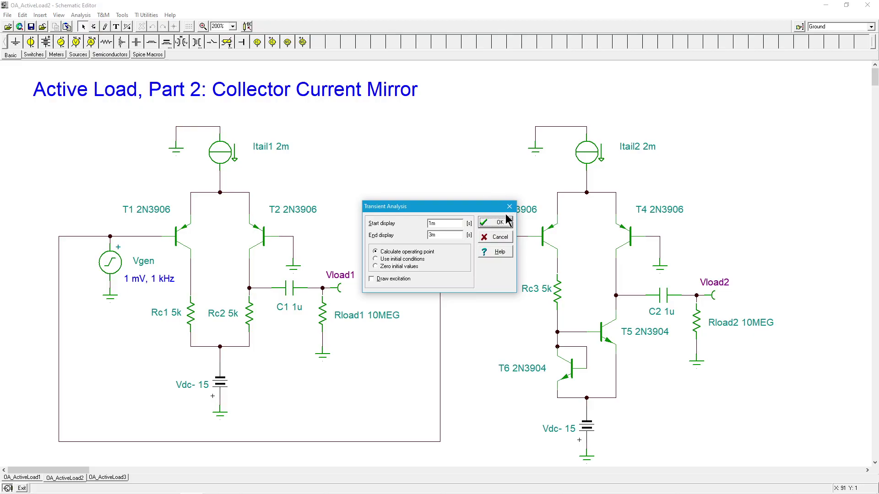
{"action": "left_click", "coordinate": [500, 223]}
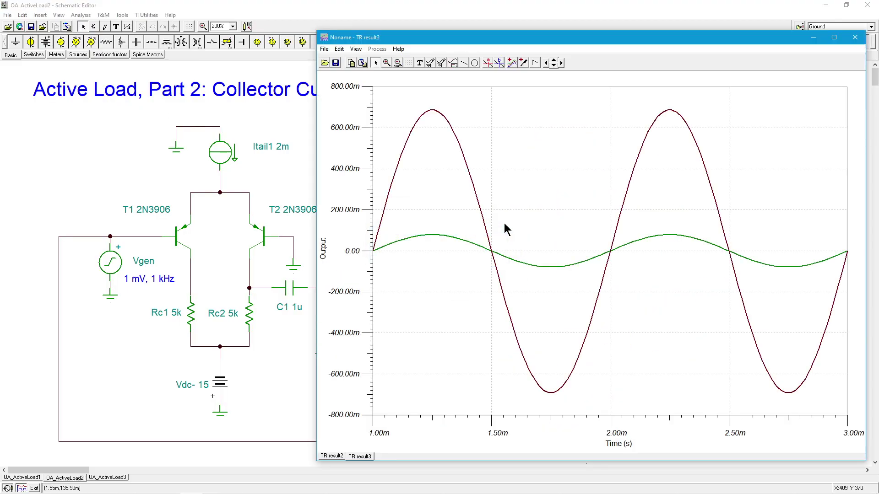
{"action": "left_click", "coordinate": [453, 62]}
{"action": "left_click", "coordinate": [503, 126]}
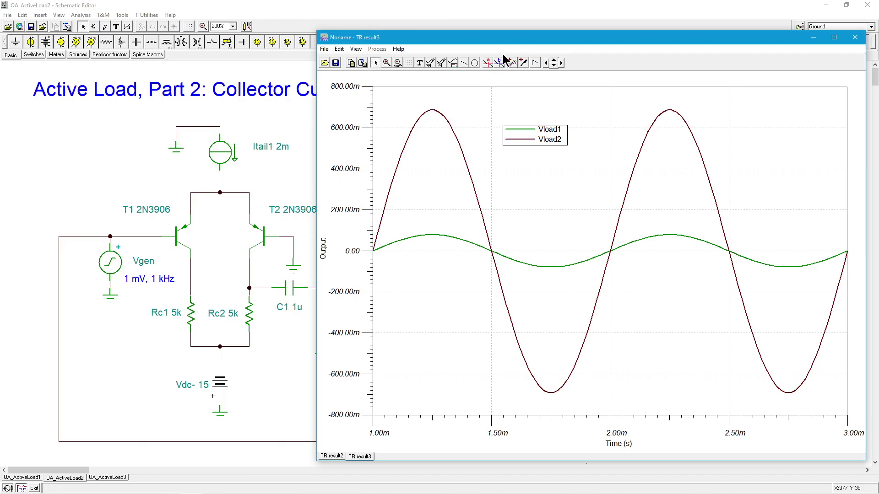
Step: Read Vload2's first peak with cursor a, then close the TR result3 window
{"action": "left_click", "coordinate": [487, 62]}
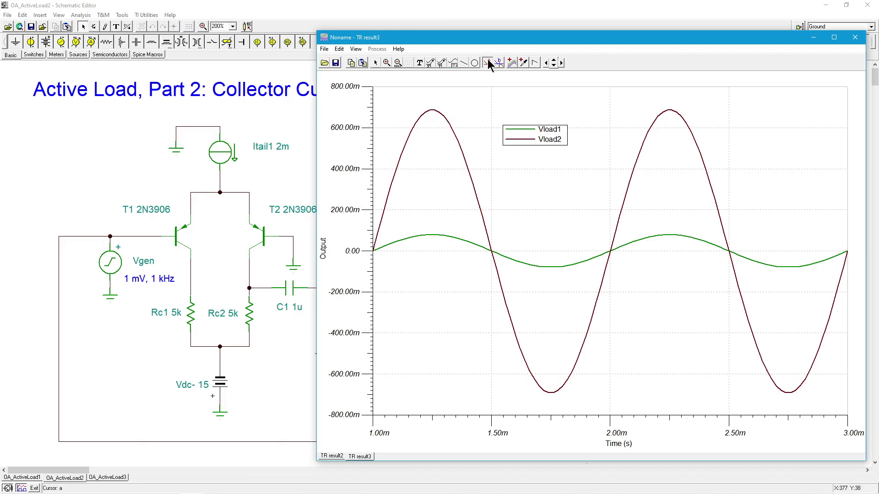
{"action": "left_click", "coordinate": [443, 116]}
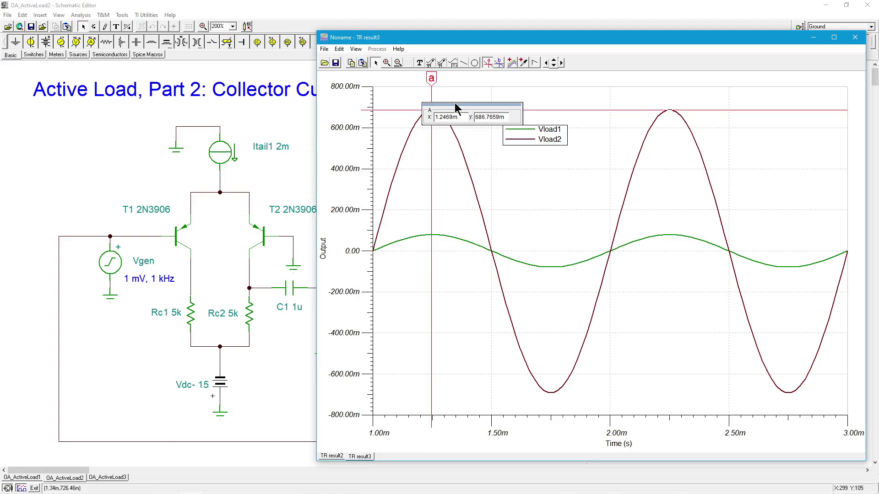
{"action": "left_click_drag", "start_coordinate": [457, 105], "coordinate": [497, 86]}
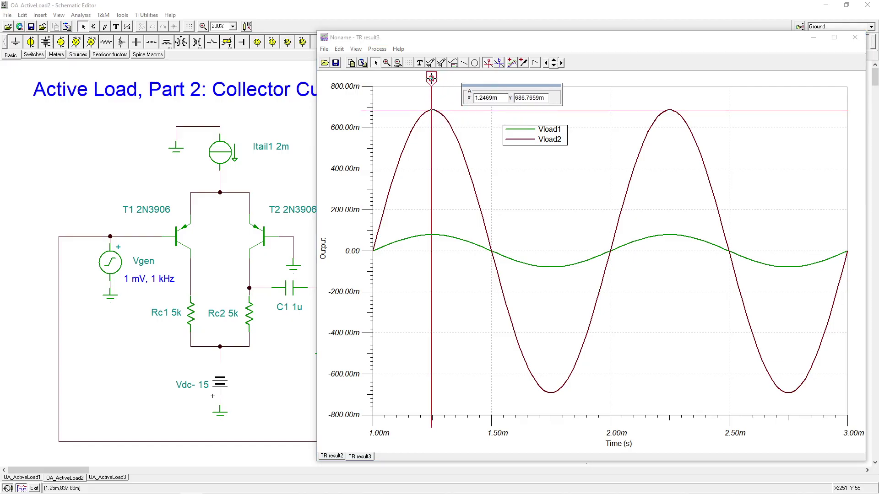
{"action": "left_click", "coordinate": [431, 79]}
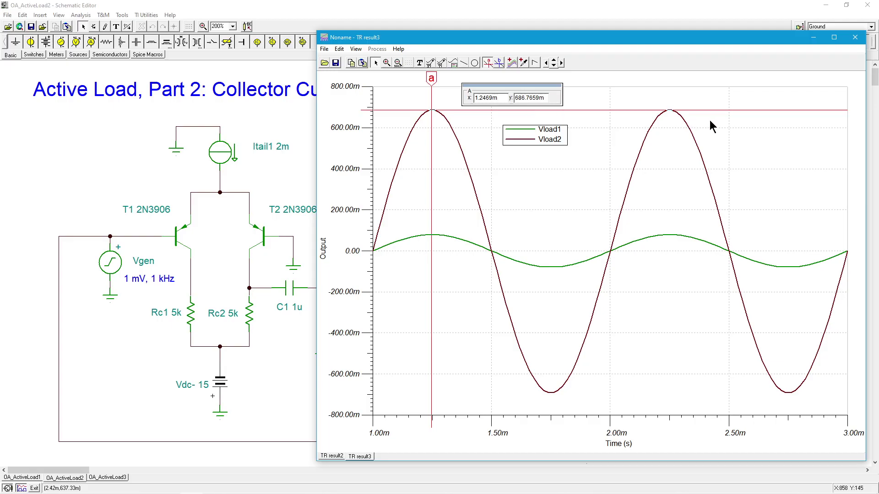
{"action": "left_click", "coordinate": [855, 39]}
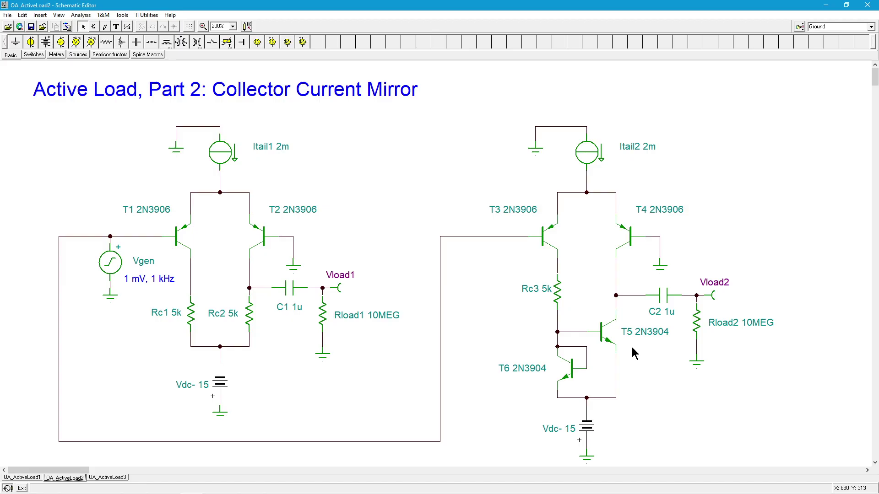
Step: Switch to the OA_ActiveLoad3 sheet showing the three 2N3904 pairs, including the improved four-transistor mirror
{"action": "left_click", "coordinate": [108, 478]}
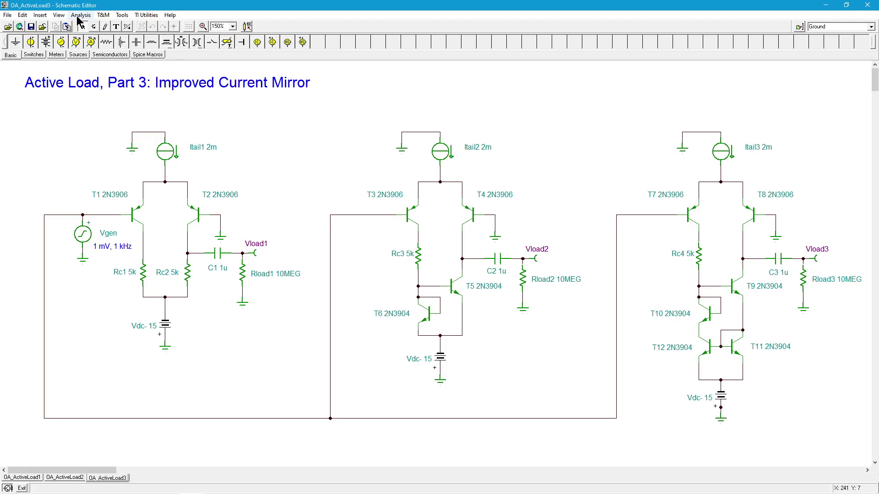
Step: Run the transient analysis and add a legend for the Vload1, Vload2 and Vload3 curves
{"action": "left_click", "coordinate": [80, 18]}
{"action": "left_click", "coordinate": [112, 93]}
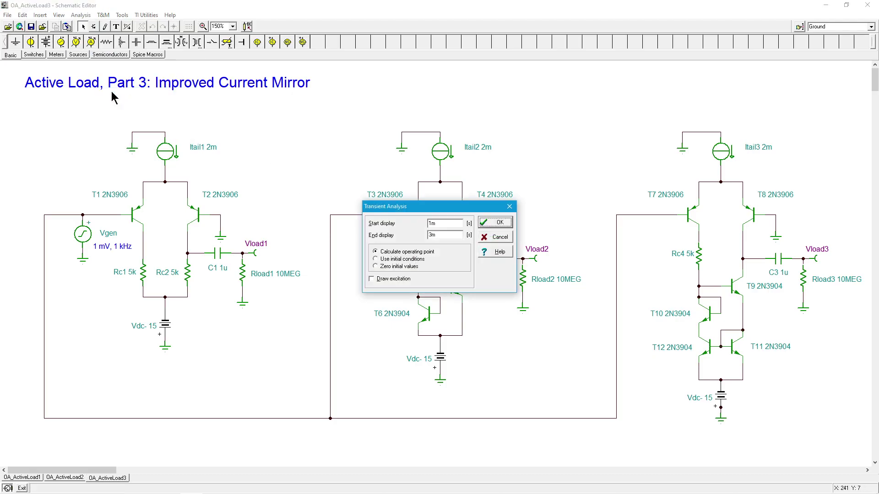
{"action": "left_click", "coordinate": [508, 223]}
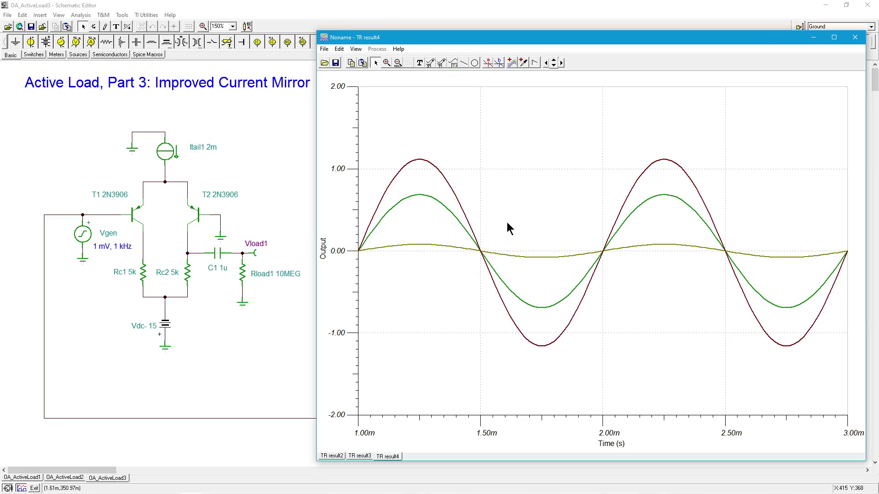
{"action": "left_click", "coordinate": [454, 63]}
{"action": "left_click", "coordinate": [498, 129]}
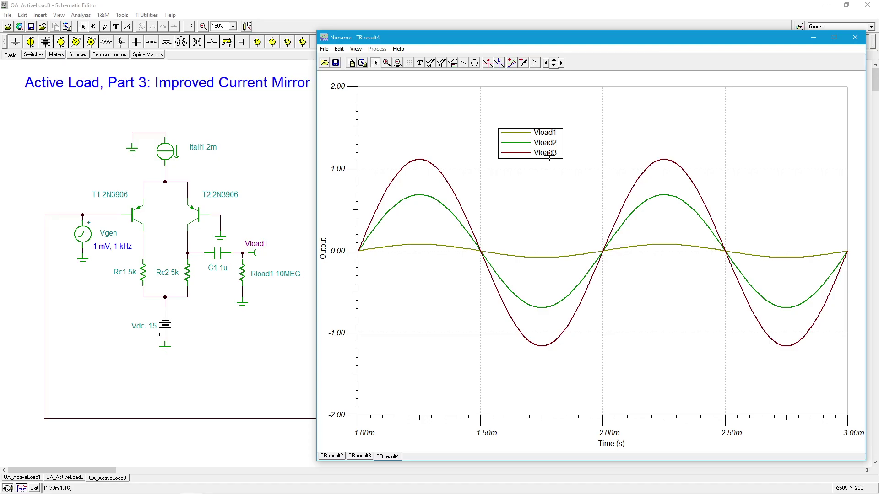
Step: Place cursor a on the Vload1 peak to read about 79 mV
{"action": "left_click", "coordinate": [487, 62]}
{"action": "left_click", "coordinate": [418, 246]}
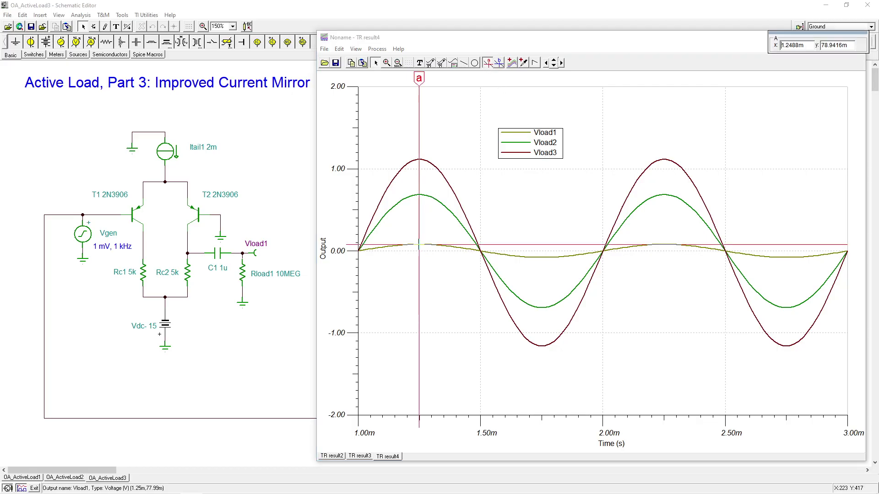
{"action": "left_click_drag", "start_coordinate": [425, 84], "coordinate": [428, 84]}
{"action": "left_click_drag", "start_coordinate": [800, 36], "coordinate": [650, 100]}
{"action": "left_click_drag", "start_coordinate": [421, 78], "coordinate": [422, 79]}
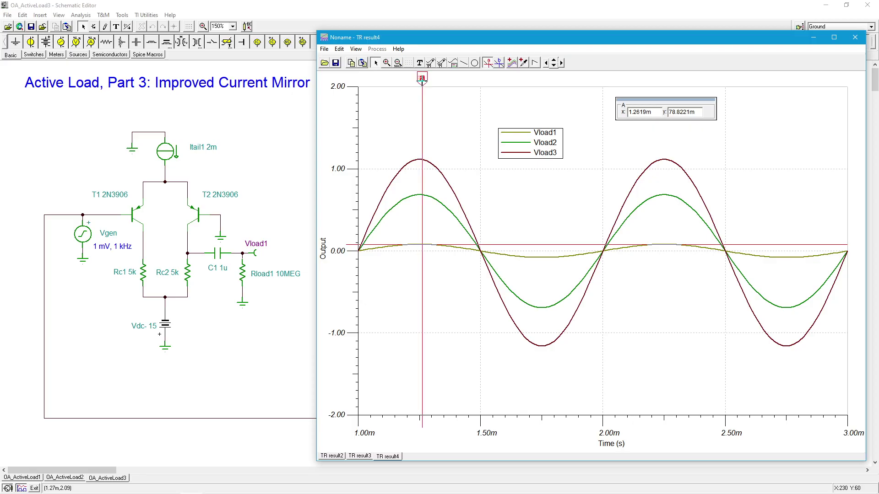
Step: Move cursor a onto the Vload2 peak, reading about 687 mV
{"action": "left_click", "coordinate": [487, 62]}
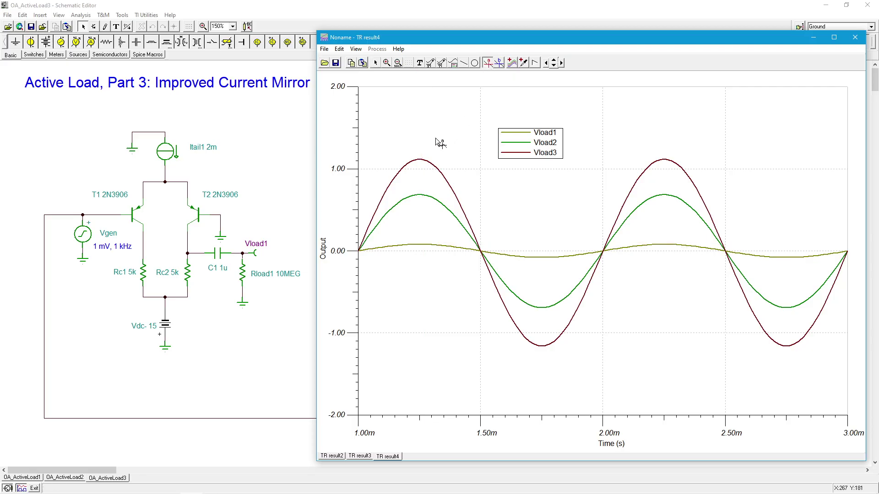
{"action": "left_click", "coordinate": [432, 202]}
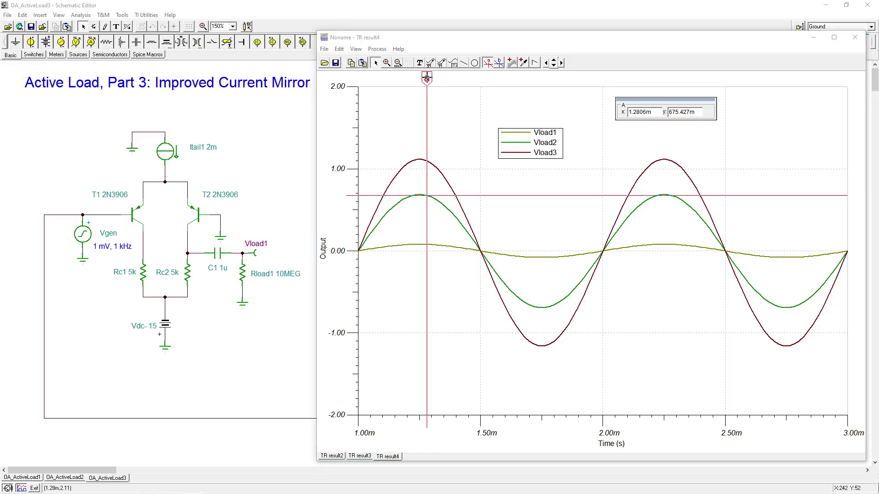
{"action": "left_click_drag", "start_coordinate": [427, 78], "coordinate": [421, 78]}
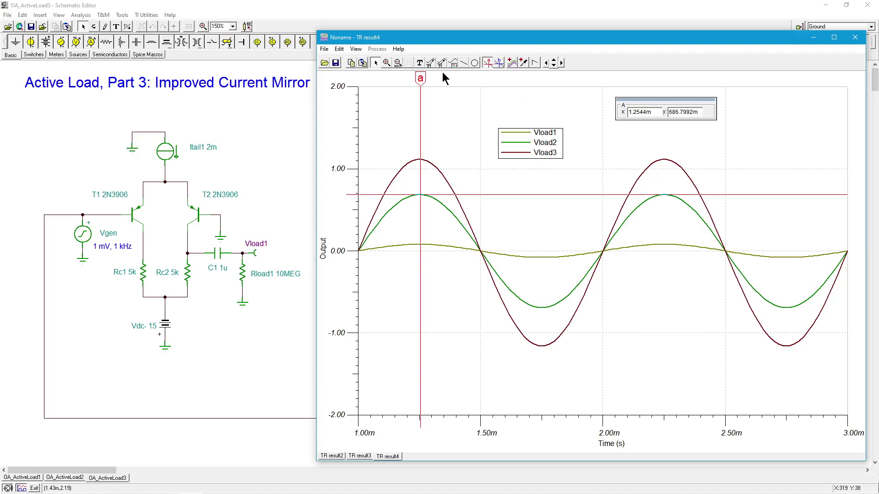
Step: Reset cursor a and align it on the Vload3 peak, reading 1.114 V
{"action": "left_click", "coordinate": [487, 63]}
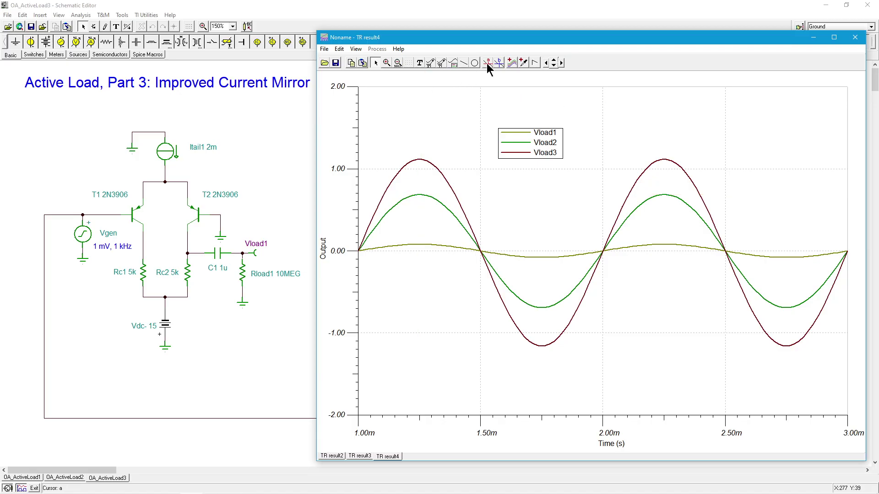
{"action": "left_click", "coordinate": [487, 64]}
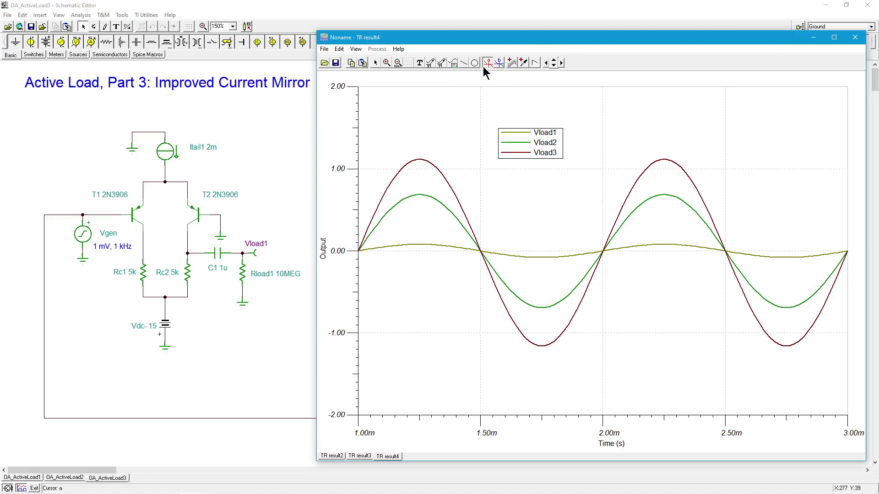
{"action": "left_click", "coordinate": [420, 160]}
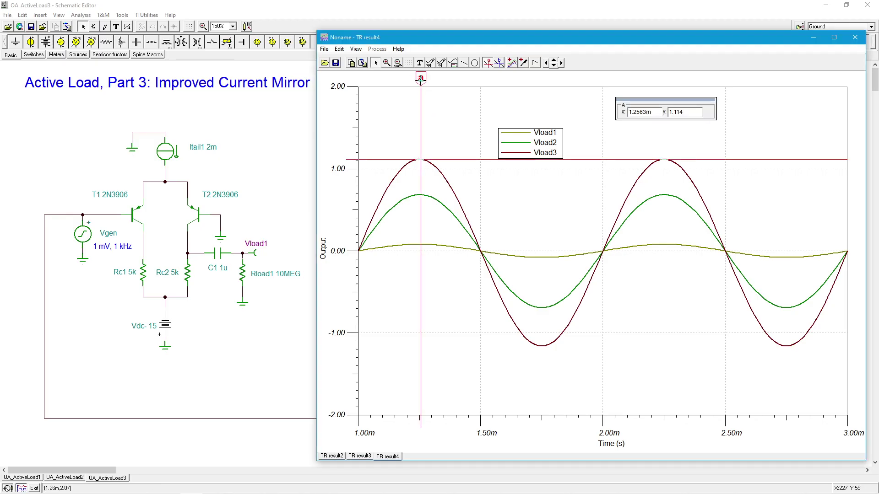
{"action": "left_click_drag", "start_coordinate": [420, 79], "coordinate": [420, 78]}
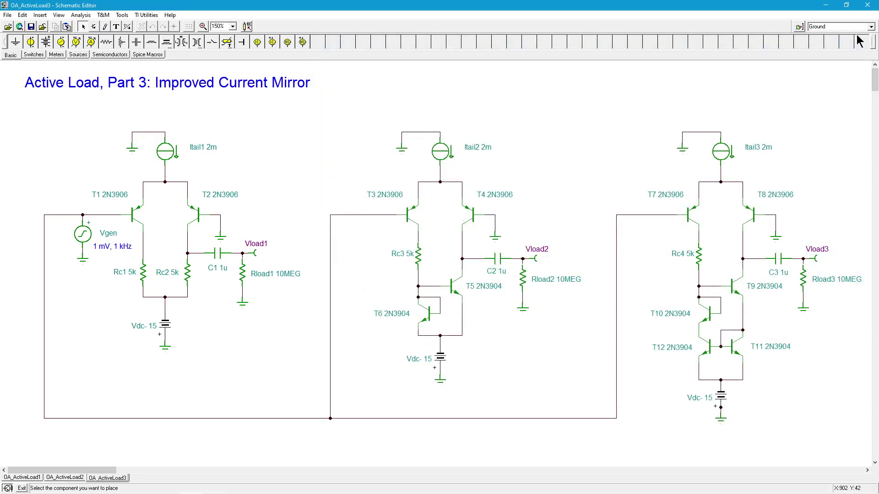
{"action": "left_click", "coordinate": [855, 37]}
Step: Run an AC transfer characteristic from 10 Hz to 10MEG Hz and add a legend for the three gain curves
{"action": "left_click", "coordinate": [81, 15]}
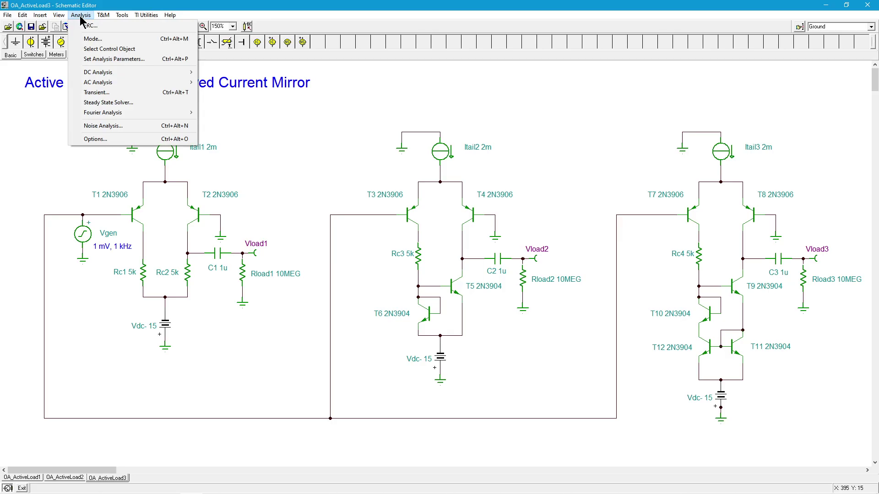
{"action": "mouse_move", "coordinate": [118, 86]}
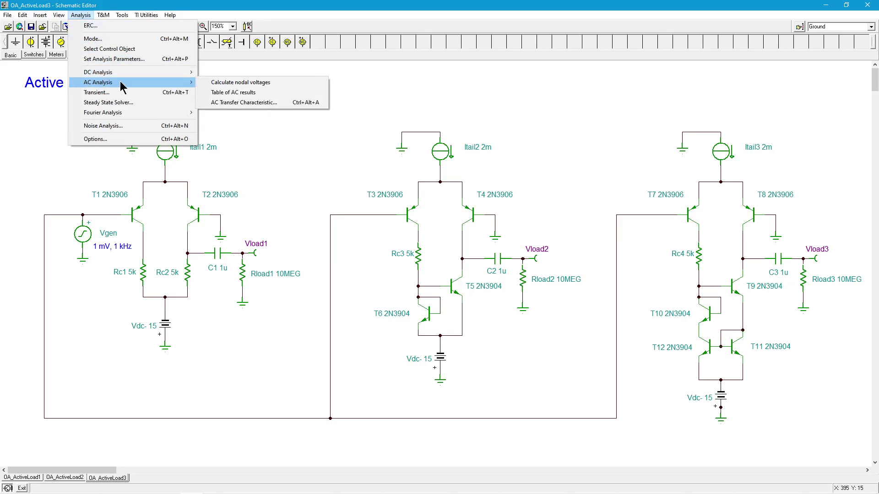
{"action": "left_click", "coordinate": [254, 103]}
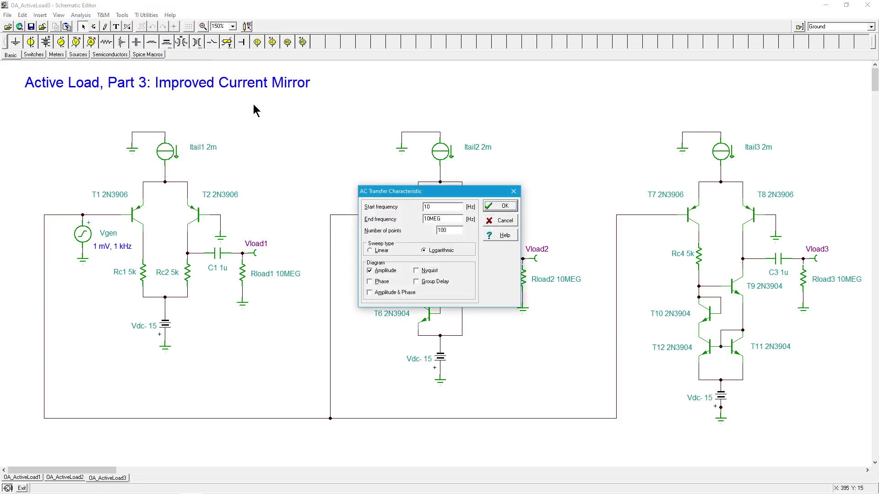
{"action": "left_click", "coordinate": [502, 206]}
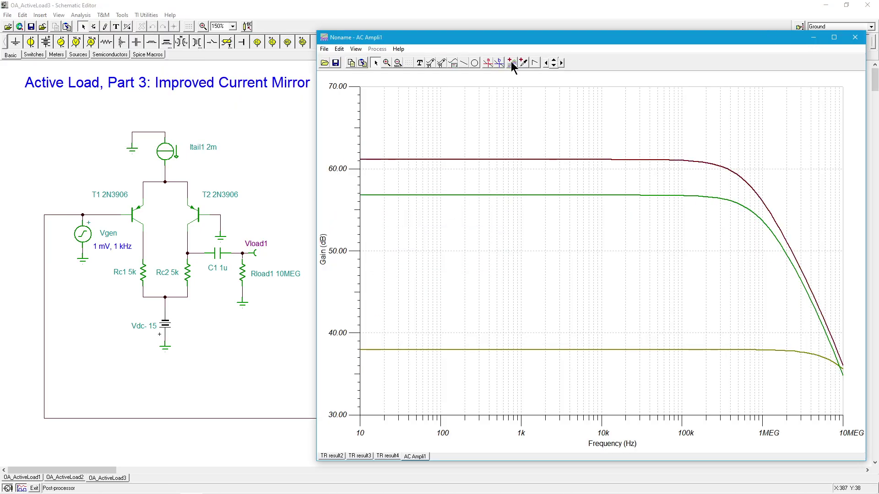
{"action": "left_click", "coordinate": [451, 64]}
{"action": "left_click", "coordinate": [476, 102]}
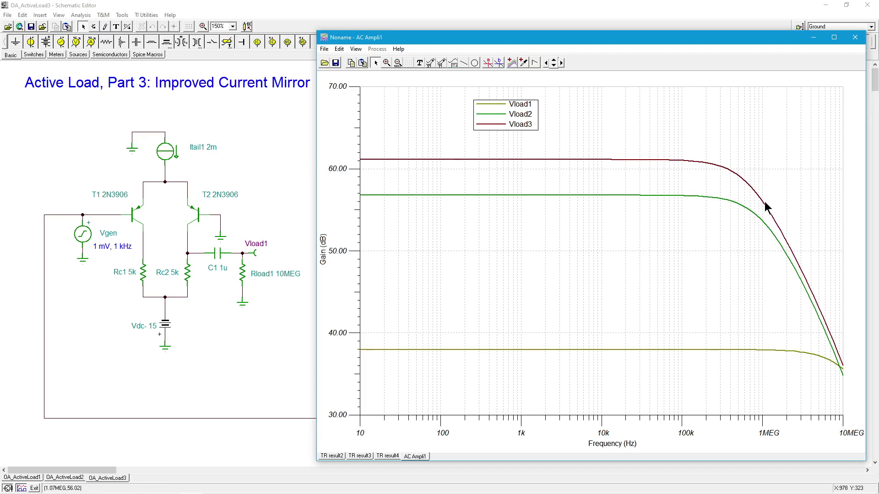
{"action": "left_click", "coordinate": [856, 38]}
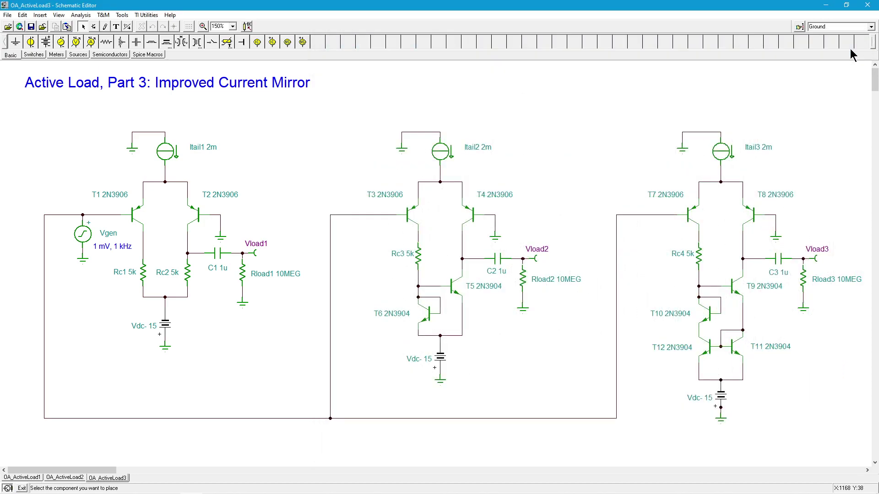